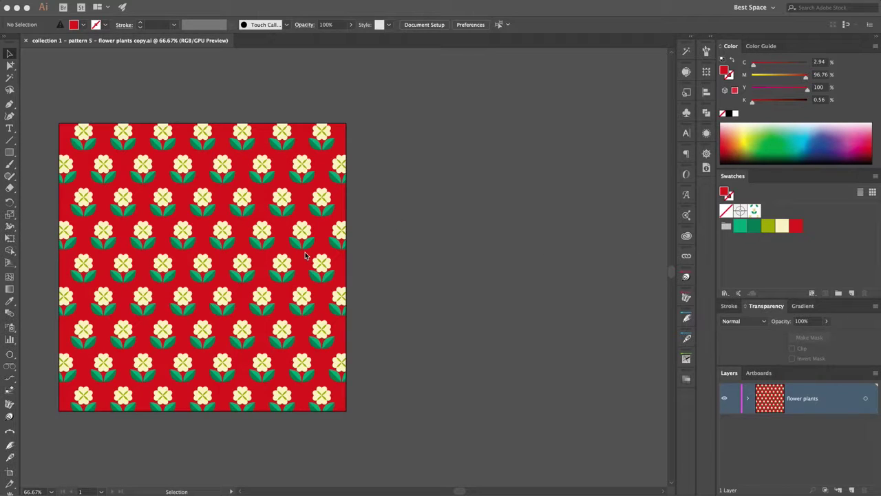
# Step: Inspect the light green swatch's options and the Retro Surf color group in Edit Colors, leaving both unchanged
pyautogui.doubleClick(741, 230)
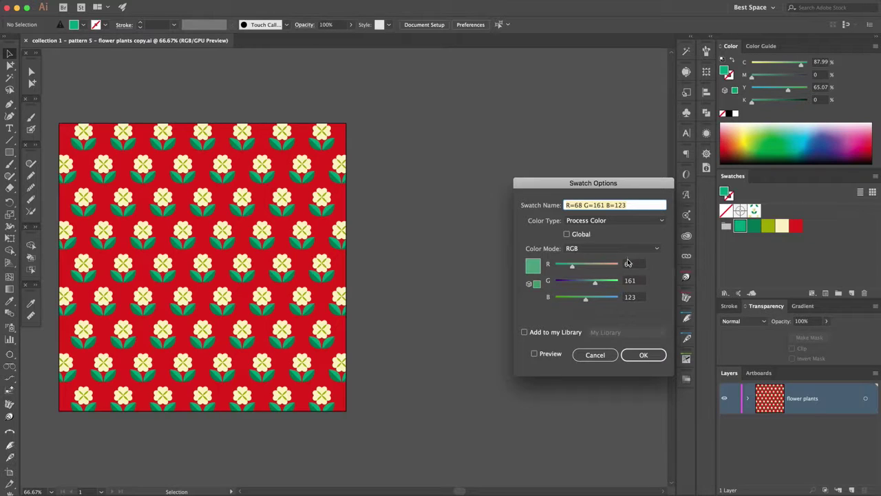
pyautogui.click(609, 356)
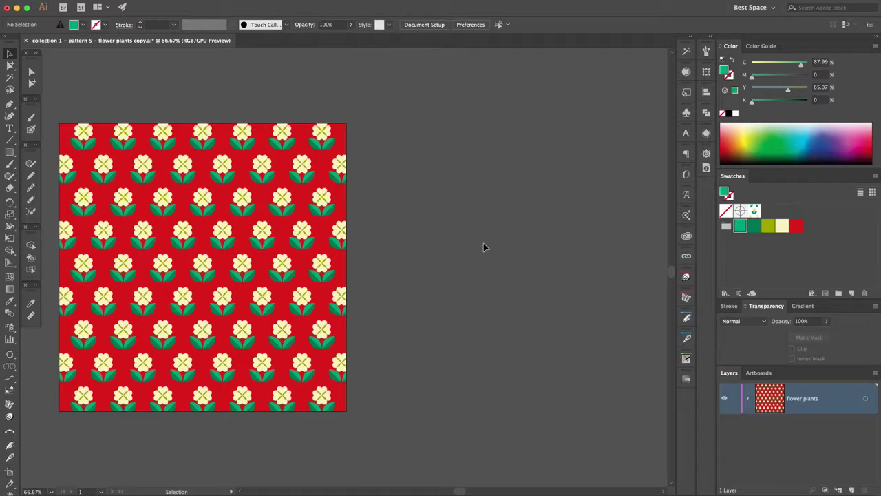
pyautogui.click(727, 227)
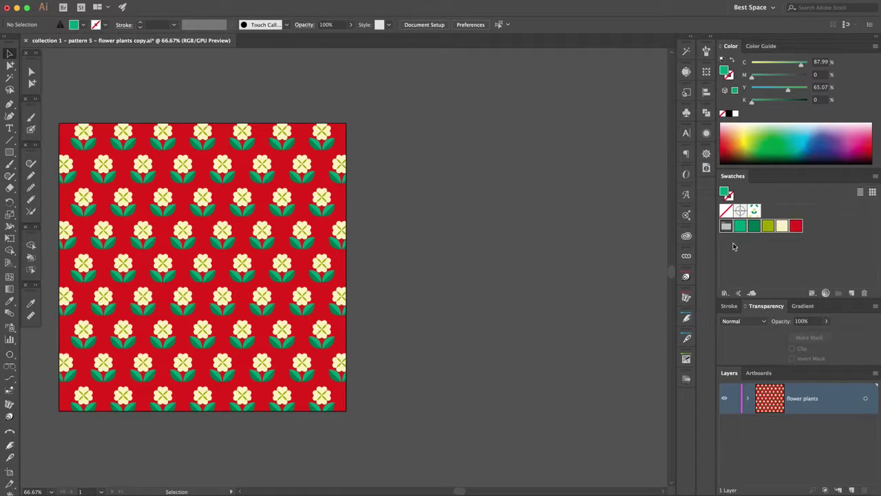
pyautogui.click(826, 294)
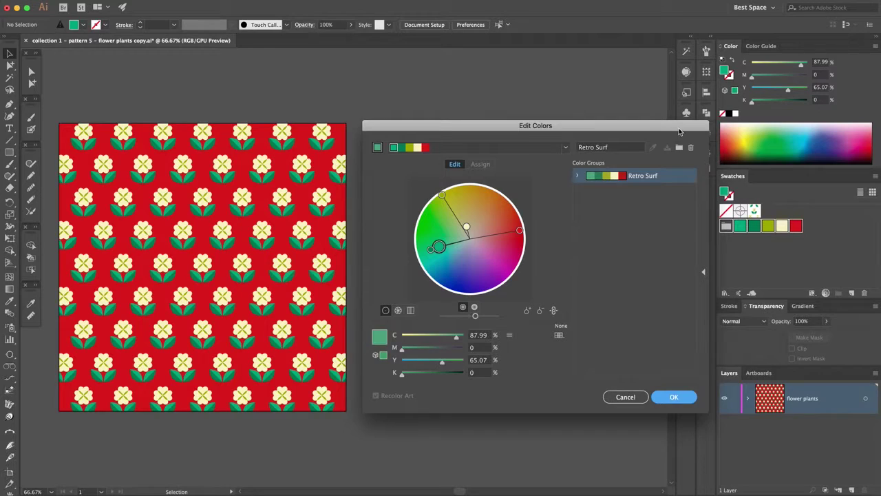
pyautogui.moveTo(681, 131); pyautogui.dragTo(609, 109)
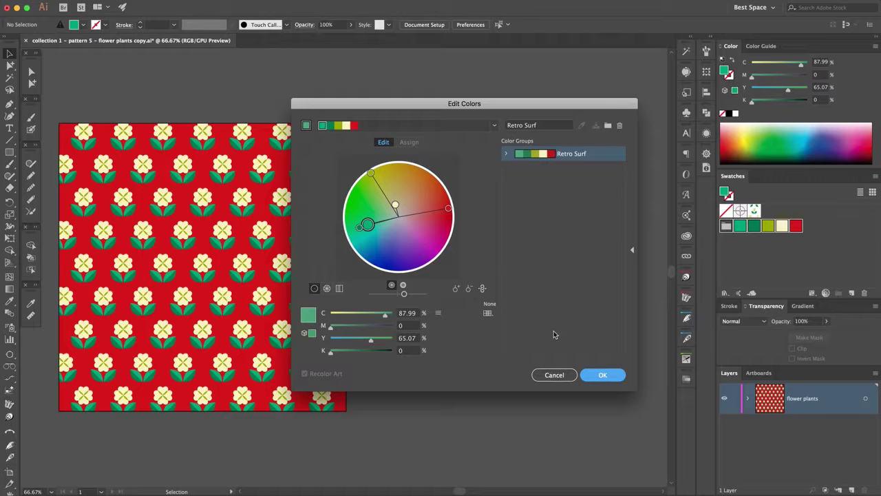
pyautogui.click(554, 375)
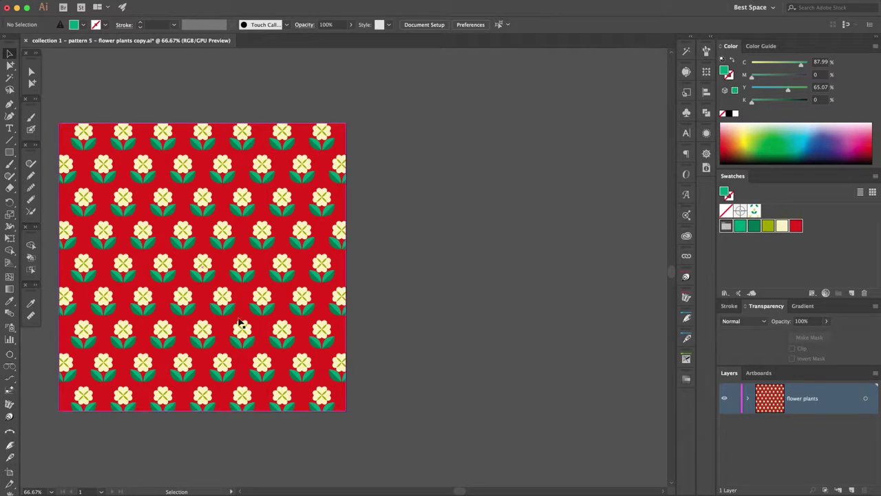
pyautogui.click(228, 284)
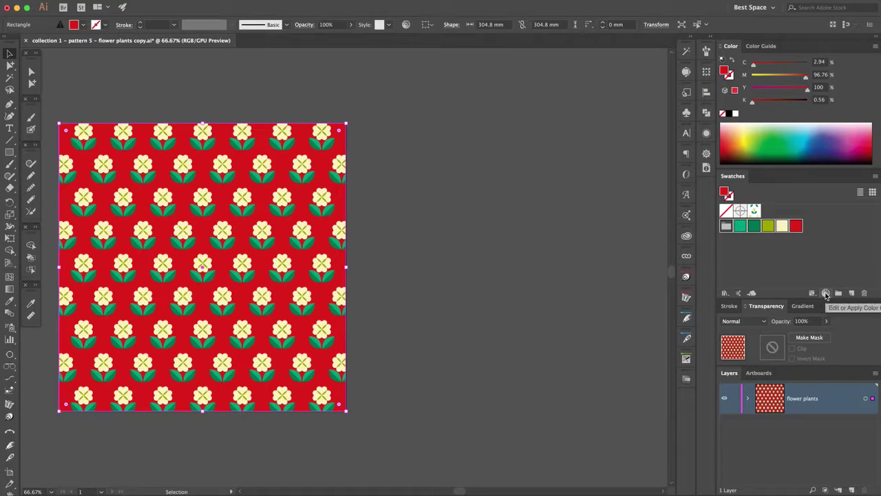
pyautogui.click(826, 294)
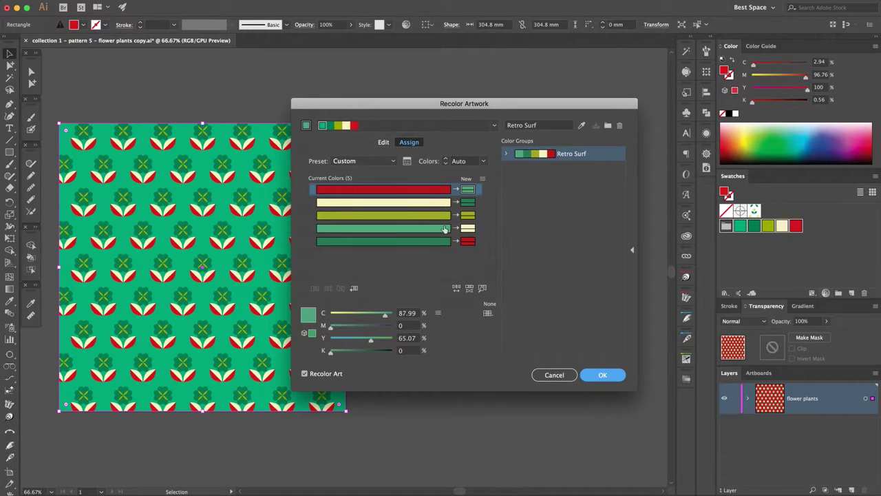
pyautogui.click(556, 375)
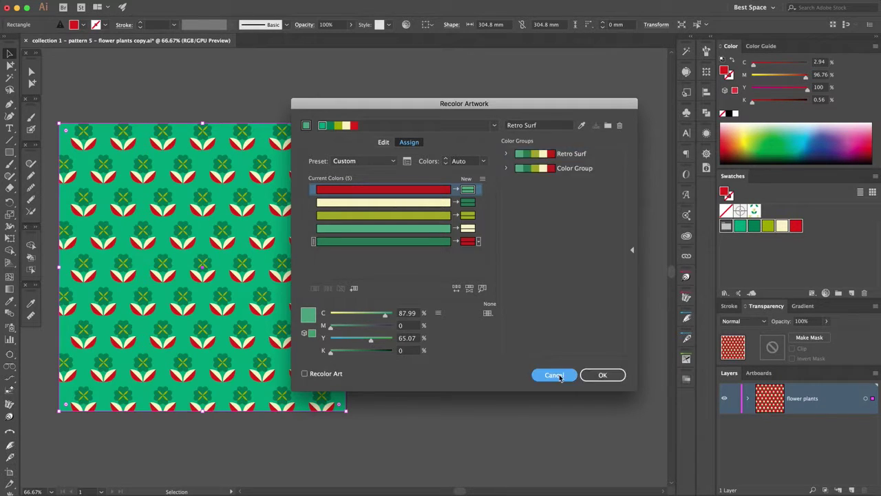
# Step: With no artwork selected, edit the Retro Surf color group and limit its colors to the PANTONE+ Color Bridge Coated-V3 book
pyautogui.click(526, 333)
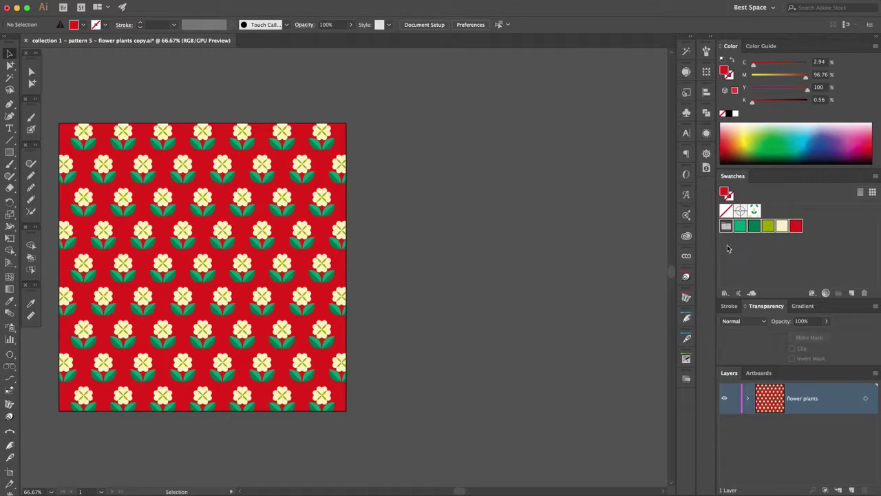
pyautogui.click(827, 294)
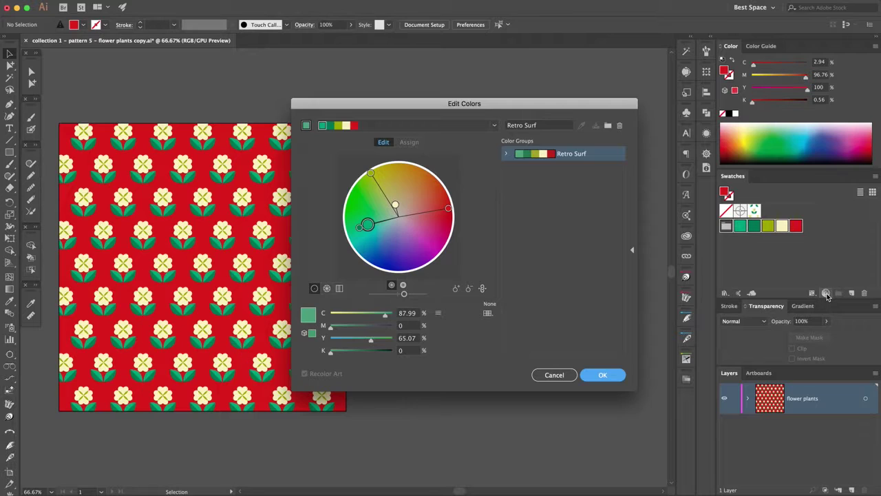
pyautogui.click(486, 314)
pyautogui.moveTo(497, 368)
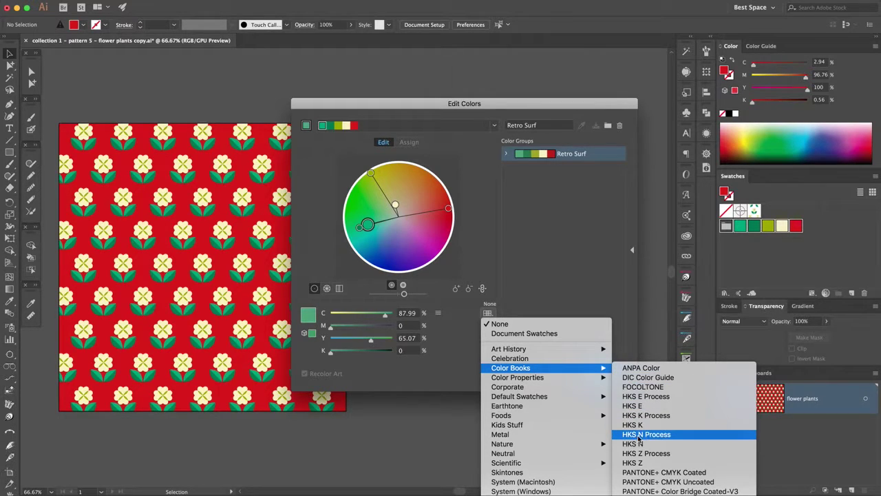
pyautogui.click(640, 491)
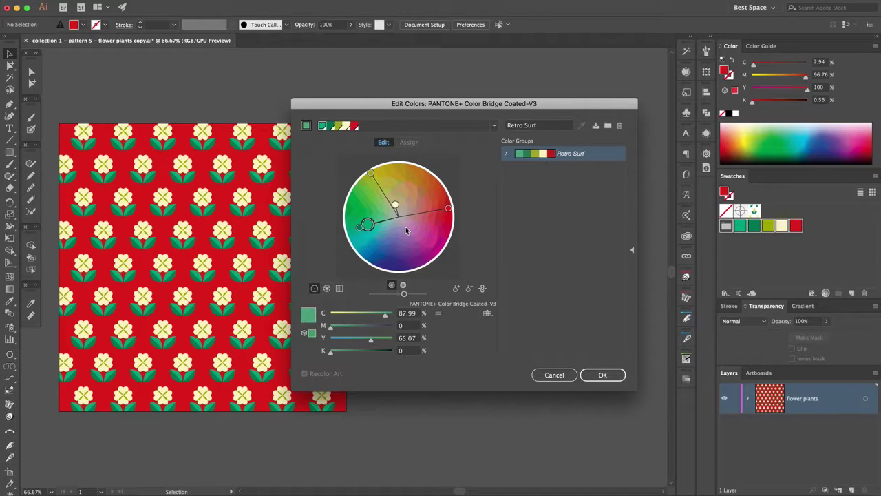
# Step: Save the limited colors as a new color group named Pantone and keep the changes to the group
pyautogui.click(609, 126)
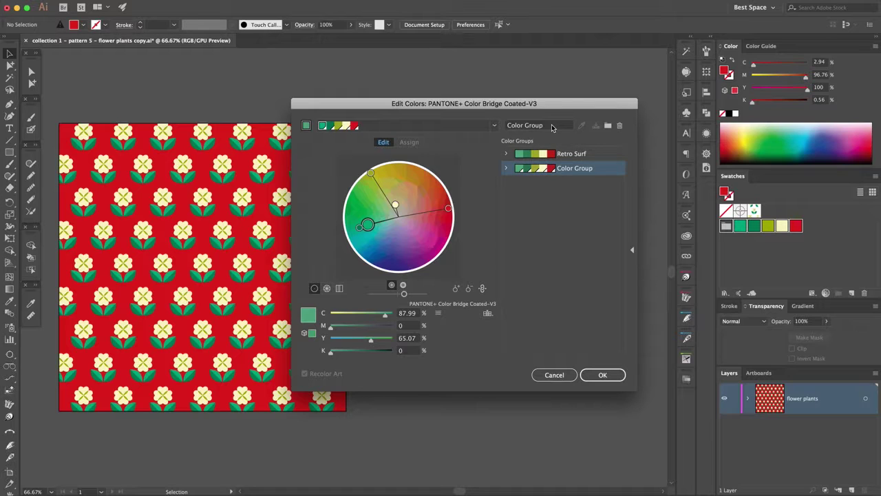
pyautogui.click(497, 126)
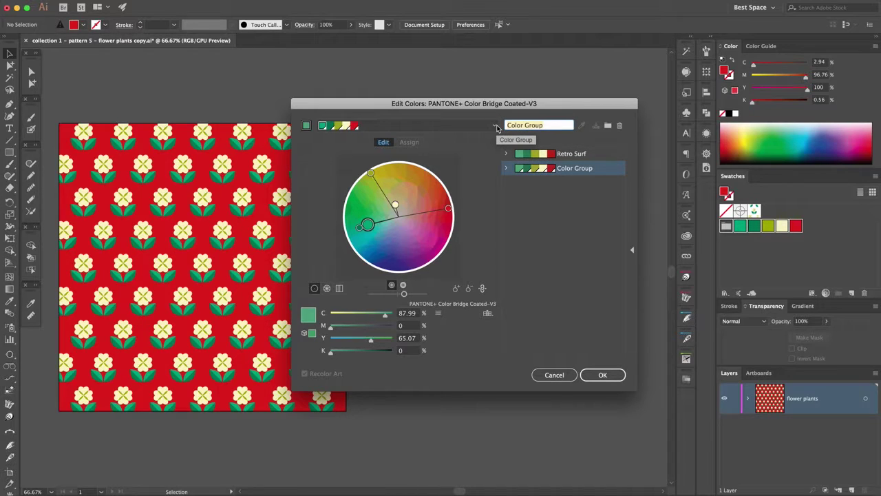
pyautogui.write('Pantone')
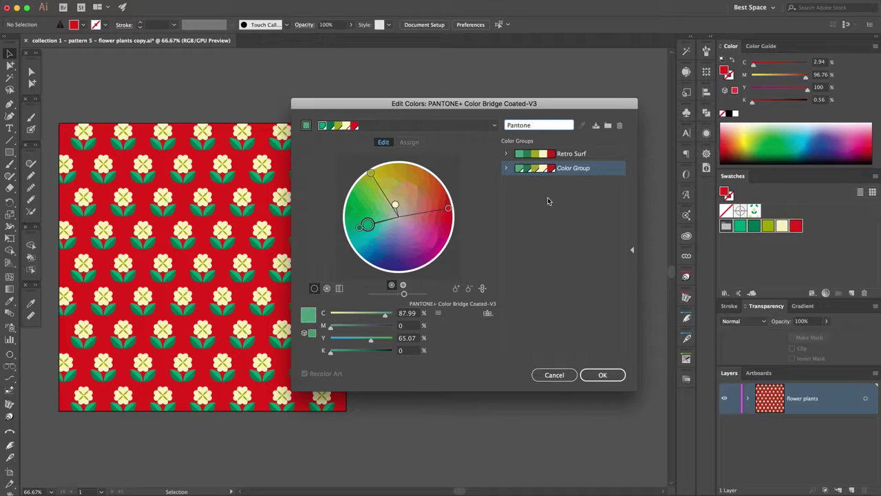
pyautogui.click(602, 376)
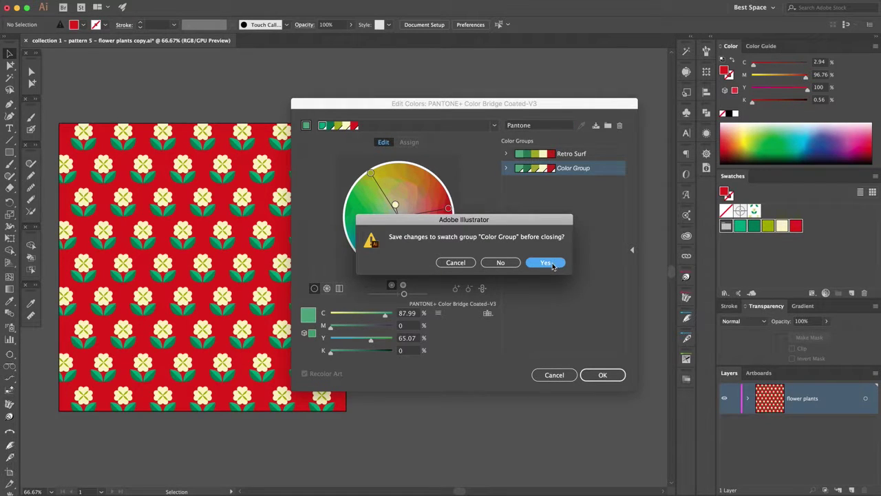
pyautogui.click(546, 263)
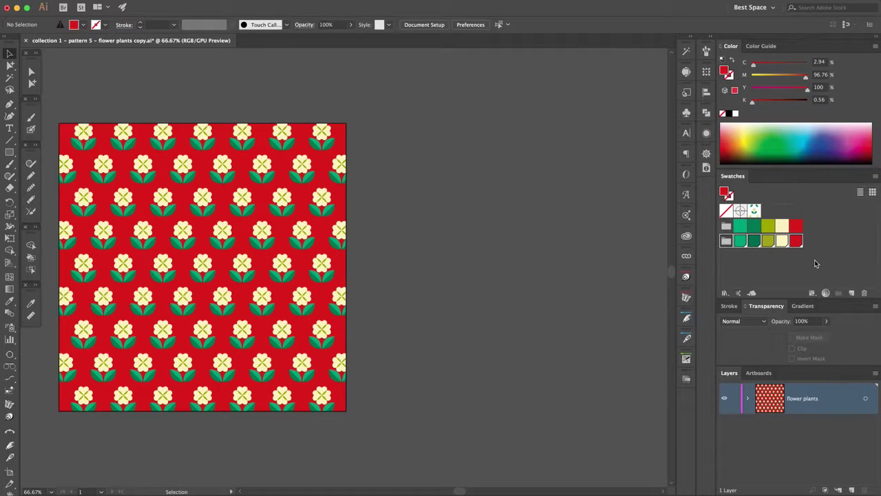
# Step: Compare the swatch options of the original light green with those of its Pantone counterpart
pyautogui.click(757, 263)
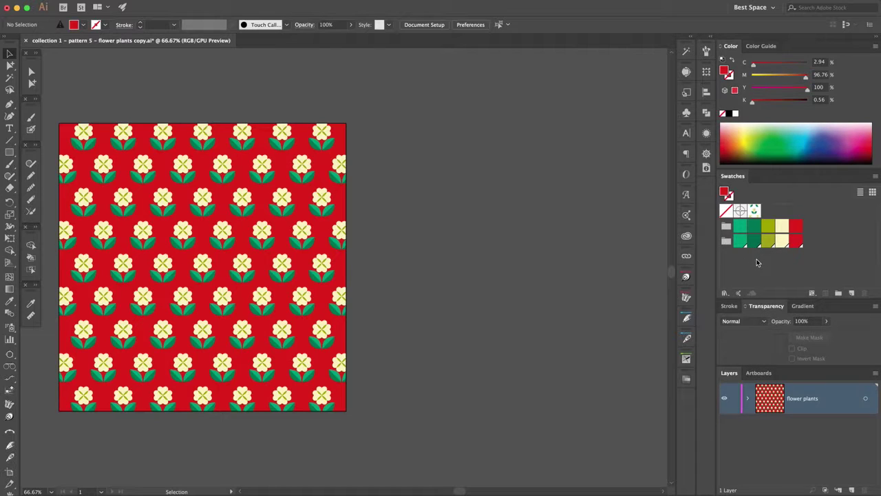
pyautogui.click(741, 228)
pyautogui.doubleClick(741, 228)
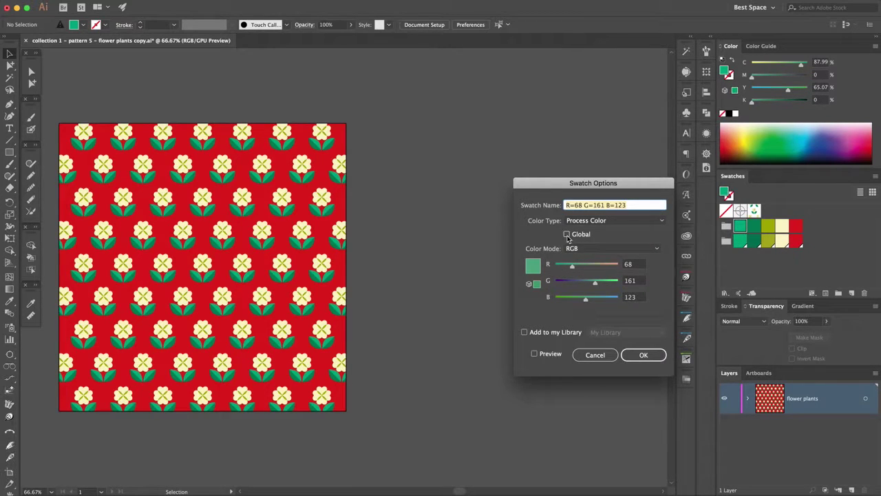
pyautogui.click(595, 354)
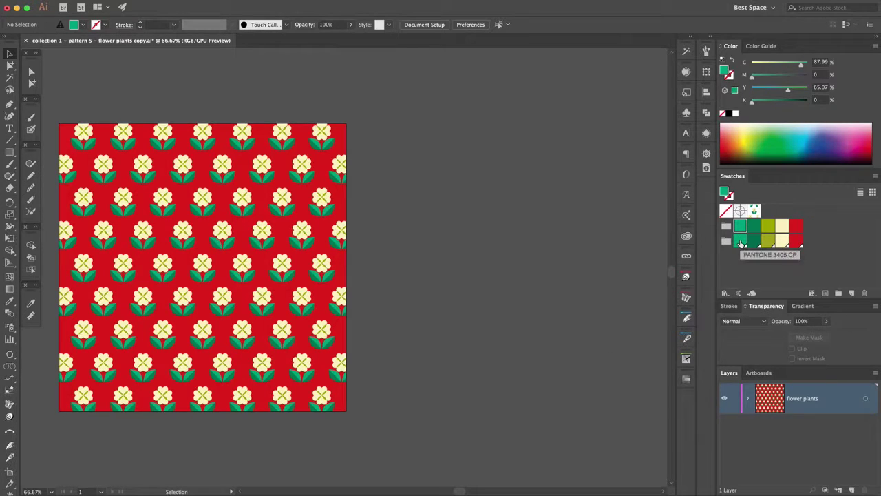
pyautogui.doubleClick(742, 245)
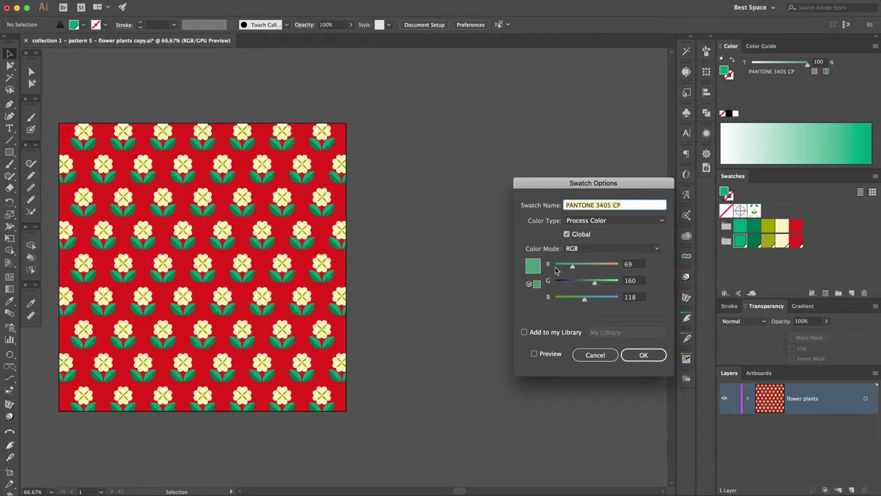
pyautogui.click(597, 356)
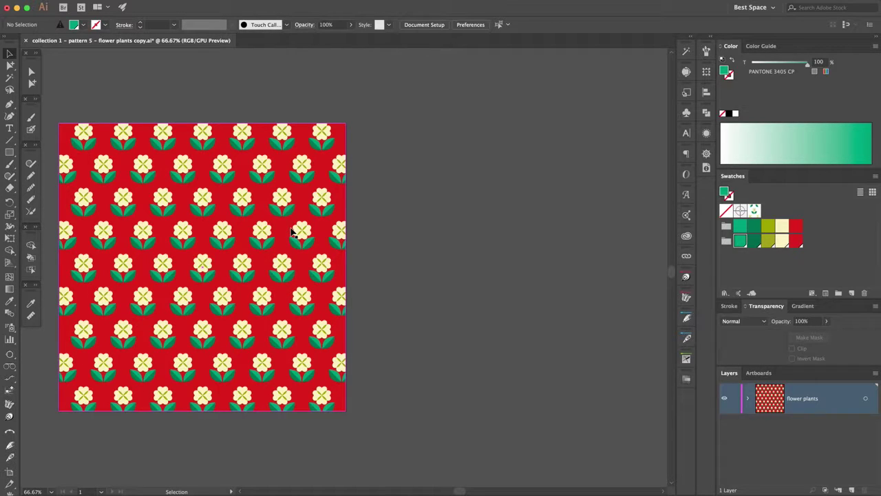
# Step: Duplicate the pattern square beside the original and assign the Pantone color group to the copy with Recolor Artwork
pyautogui.click(252, 233)
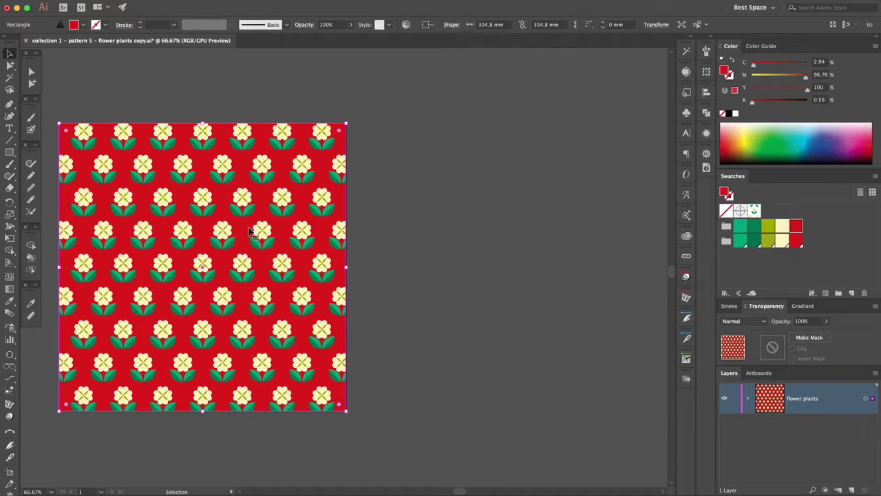
pyautogui.moveTo(209, 239); pyautogui.dragTo(501, 238)
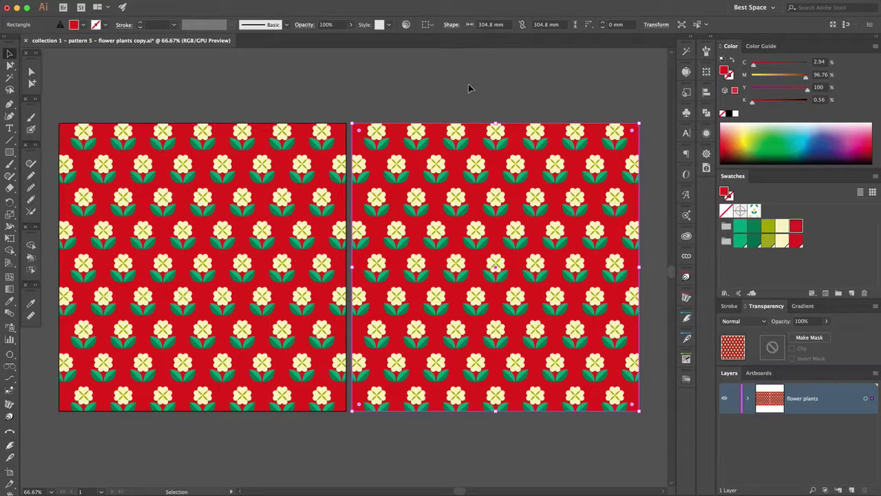
pyautogui.click(727, 242)
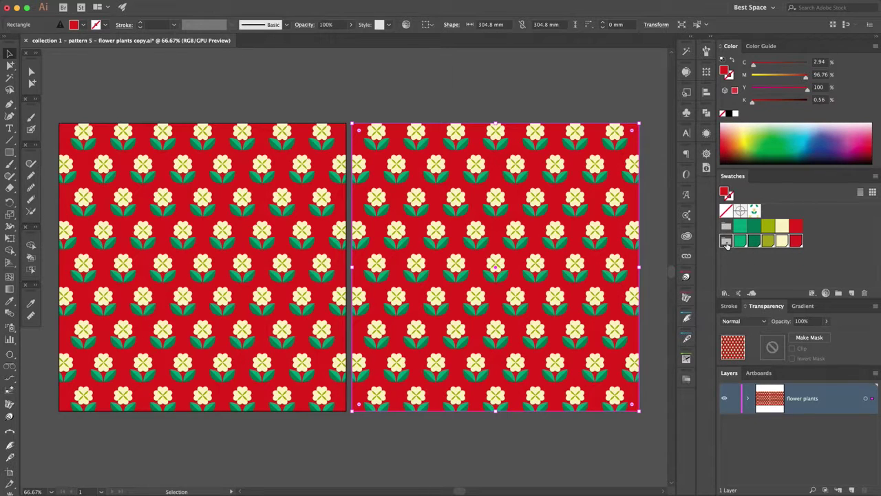
pyautogui.click(407, 26)
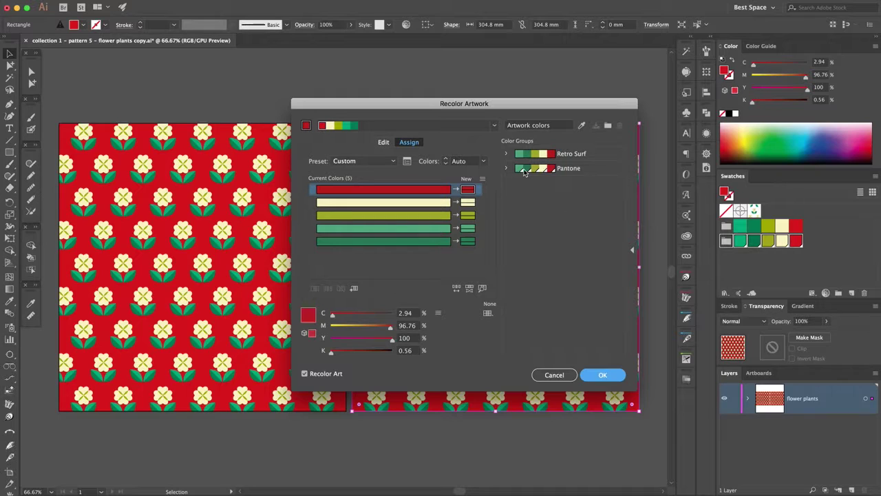
pyautogui.click(569, 169)
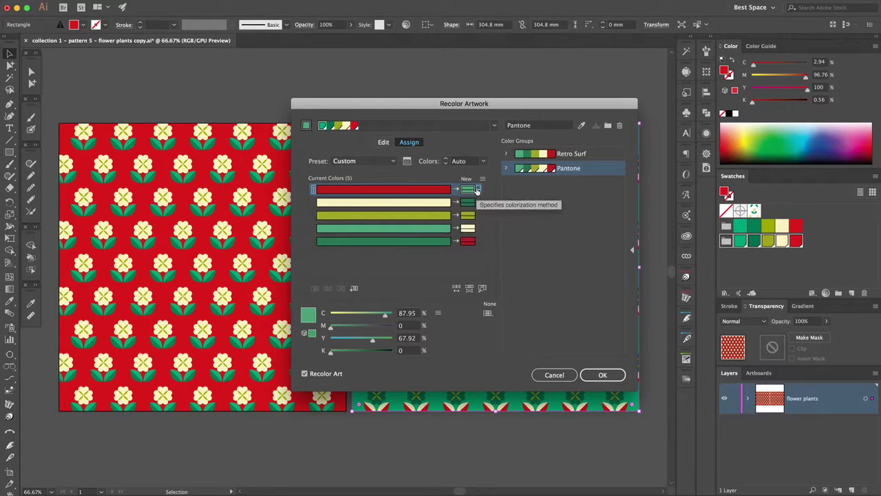
# Step: Rearrange the new Pantone colors to match the original red, cream, olive, light green and dark green, and save the group changes
pyautogui.moveTo(467, 246); pyautogui.dragTo(468, 190)
pyautogui.moveTo(468, 228); pyautogui.dragTo(468, 202)
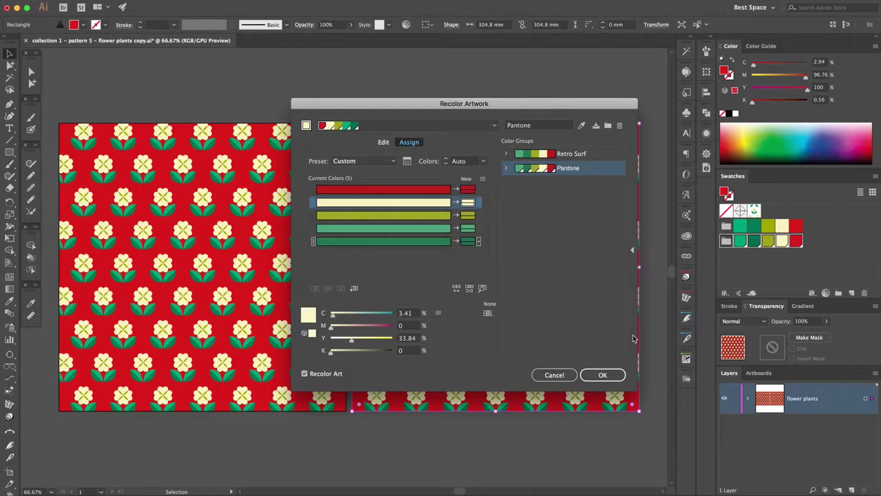
pyautogui.click(605, 375)
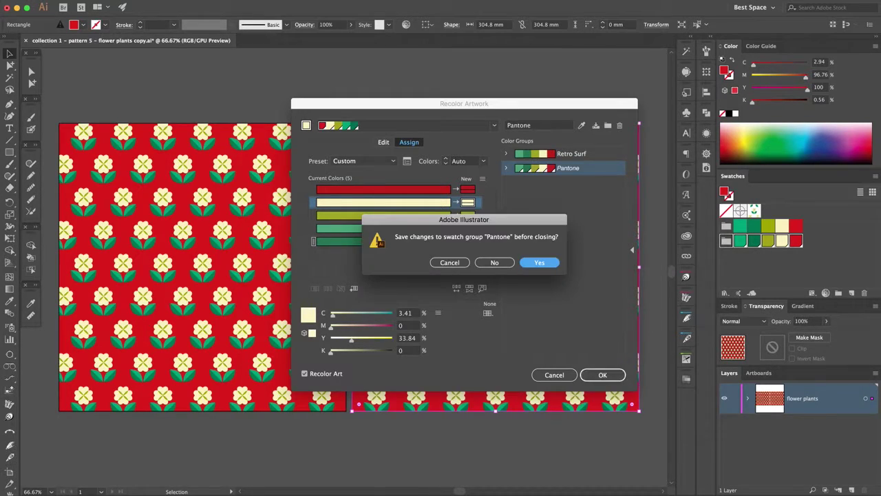
pyautogui.click(537, 263)
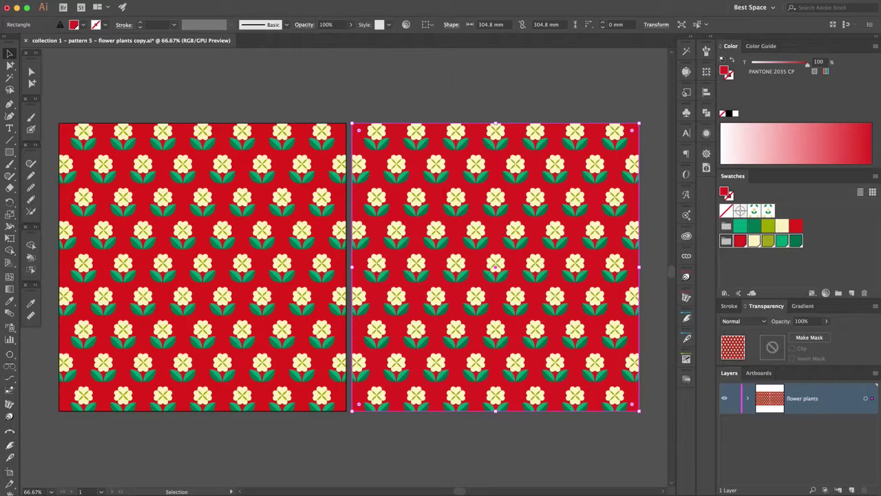
# Step: With nothing selected, edit the global PANTONE 2305 CP swatch with preview on, setting red to 255 and the name to Orange
pyautogui.click(746, 262)
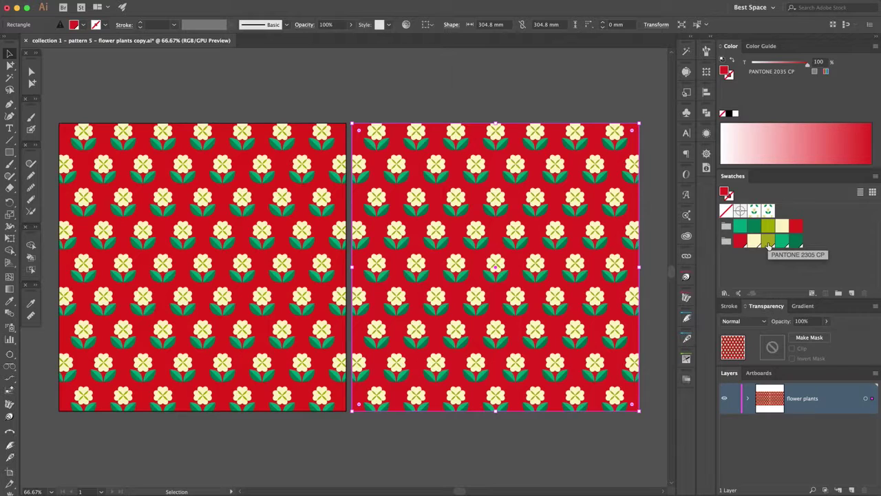
pyautogui.click(585, 86)
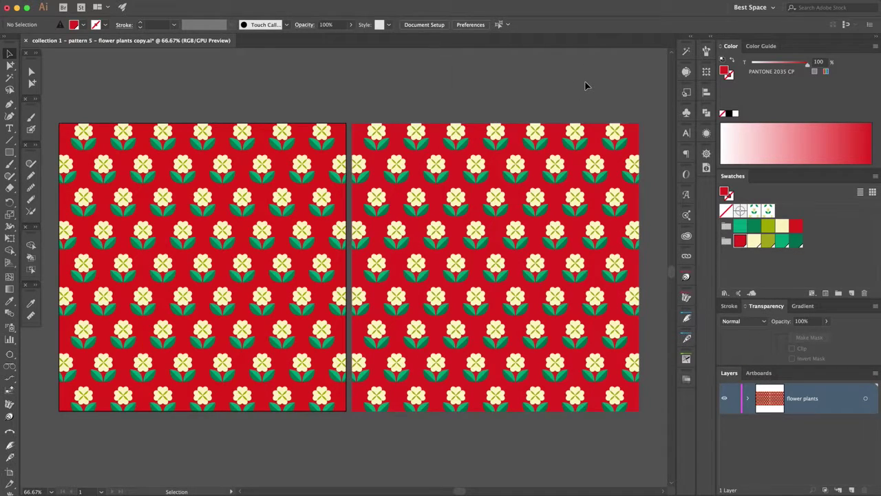
pyautogui.doubleClick(768, 244)
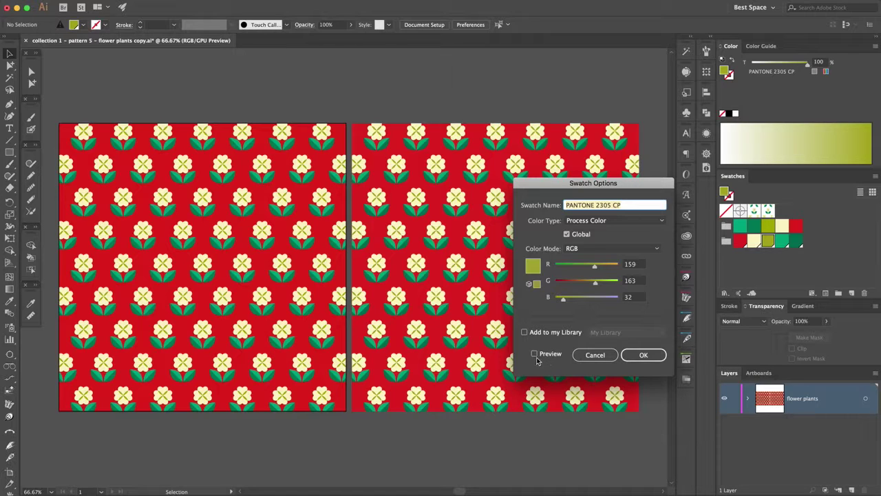
pyautogui.click(534, 355)
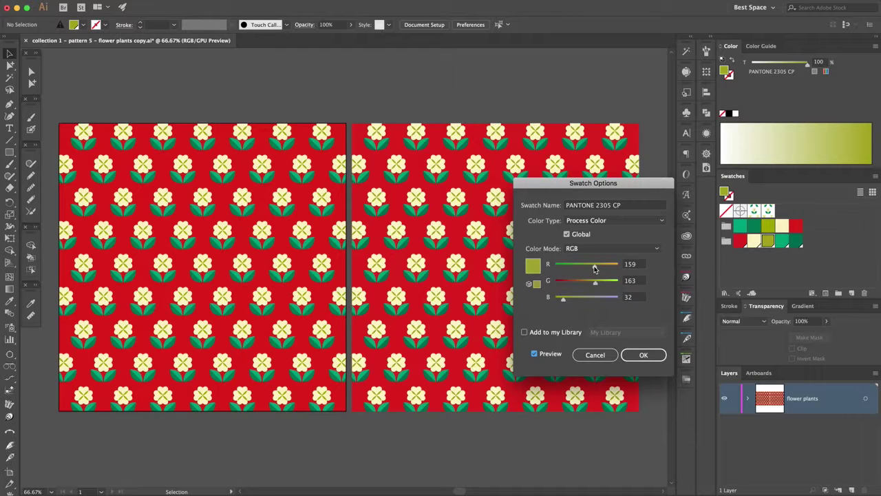
pyautogui.moveTo(595, 269); pyautogui.dragTo(621, 270)
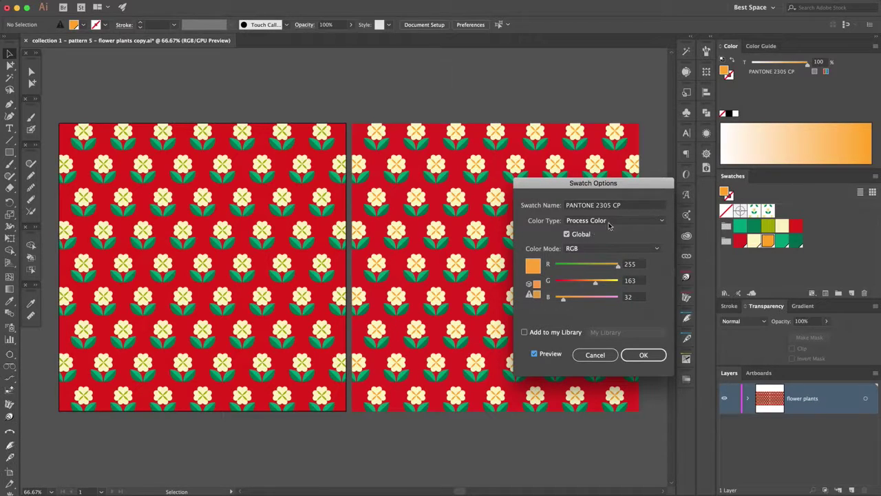
pyautogui.moveTo(624, 205); pyautogui.dragTo(556, 206)
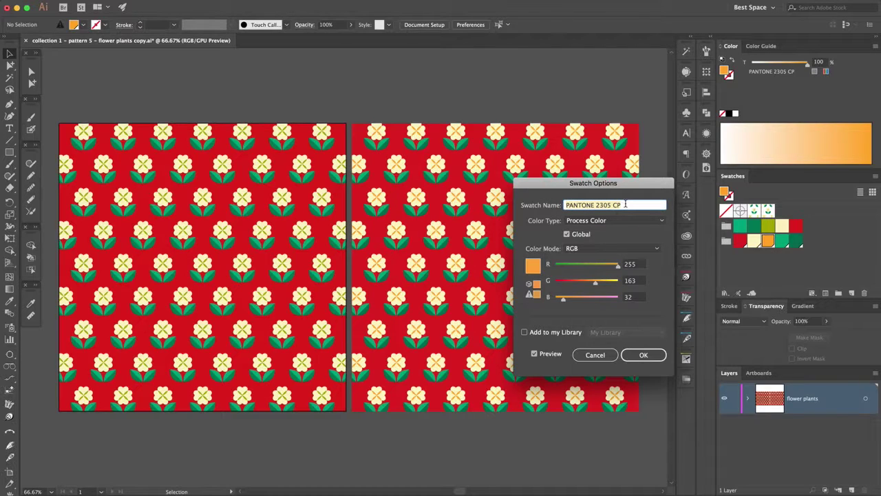
pyautogui.write('Orange')
pyautogui.click(644, 355)
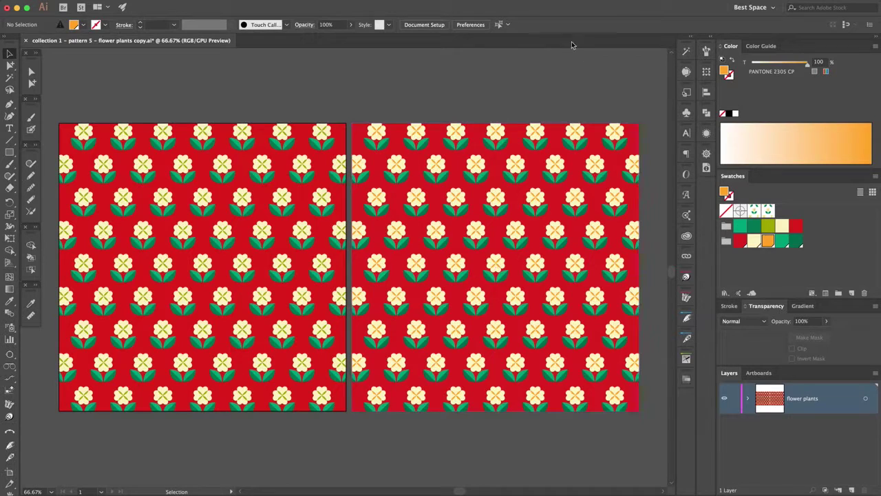
# Step: Set the red value of the non-global olive swatch in the Retro Surf group to 255
pyautogui.doubleClick(766, 228)
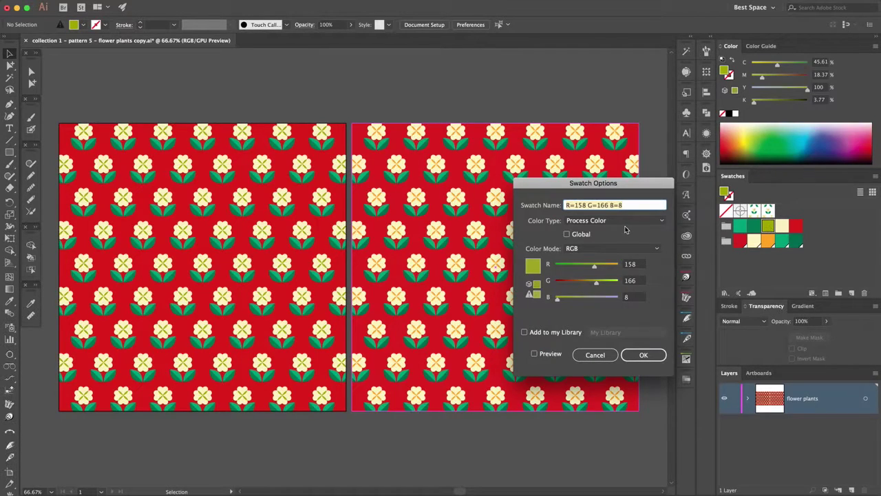
pyautogui.moveTo(596, 267); pyautogui.dragTo(622, 271)
pyautogui.click(643, 354)
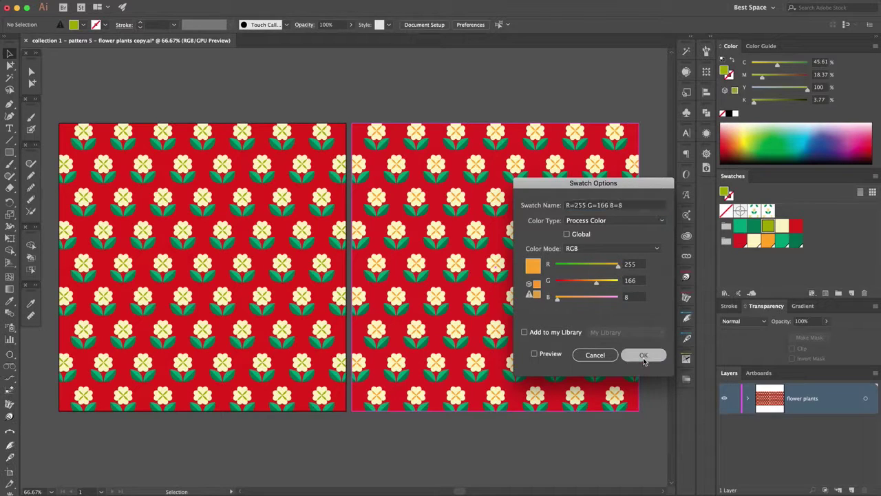